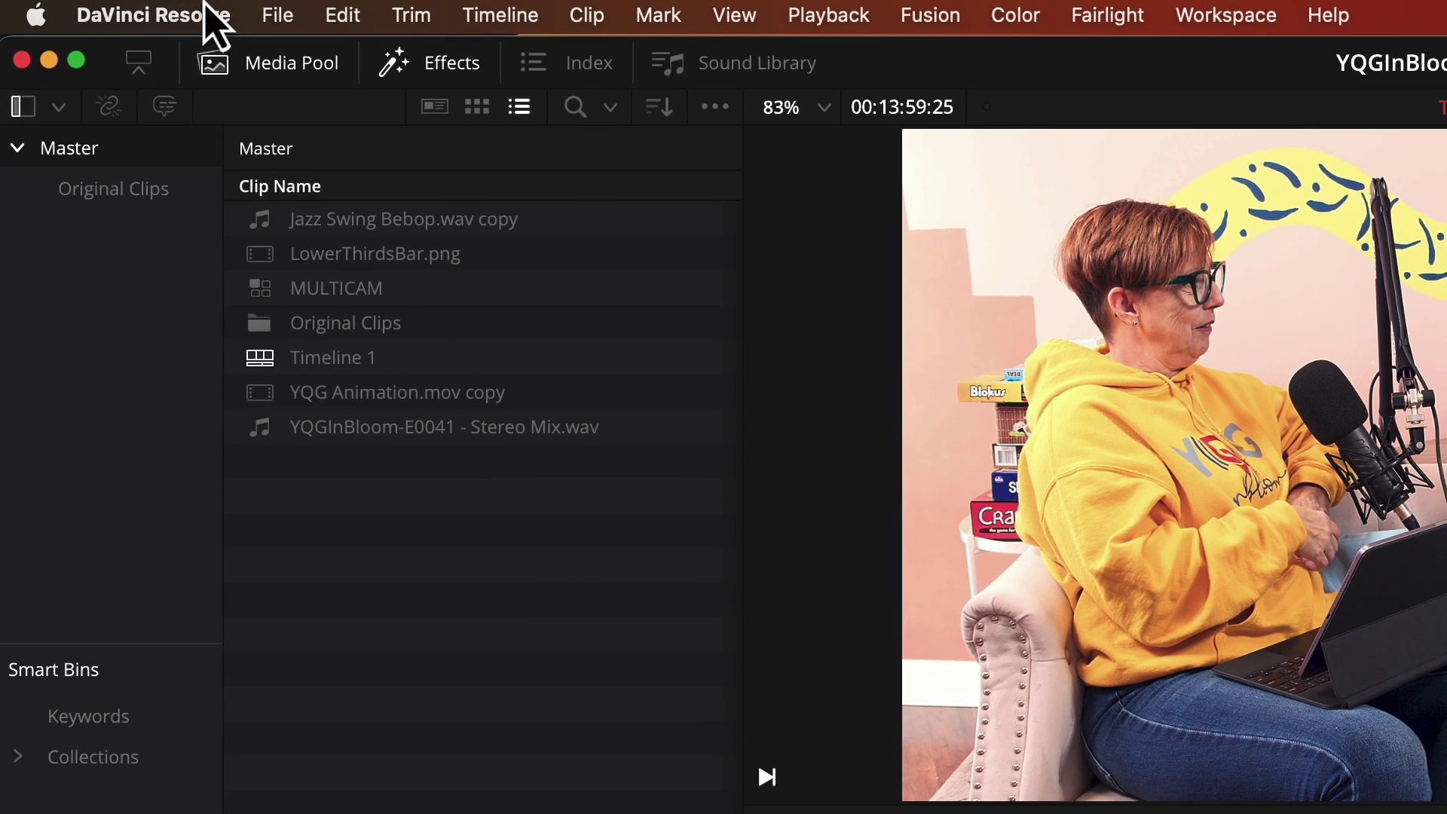
- Save the System > General preferences with Mac display color profiles and Rec.709-A tagging enabled
{"action": "left_click", "coordinate": [207, 15]}
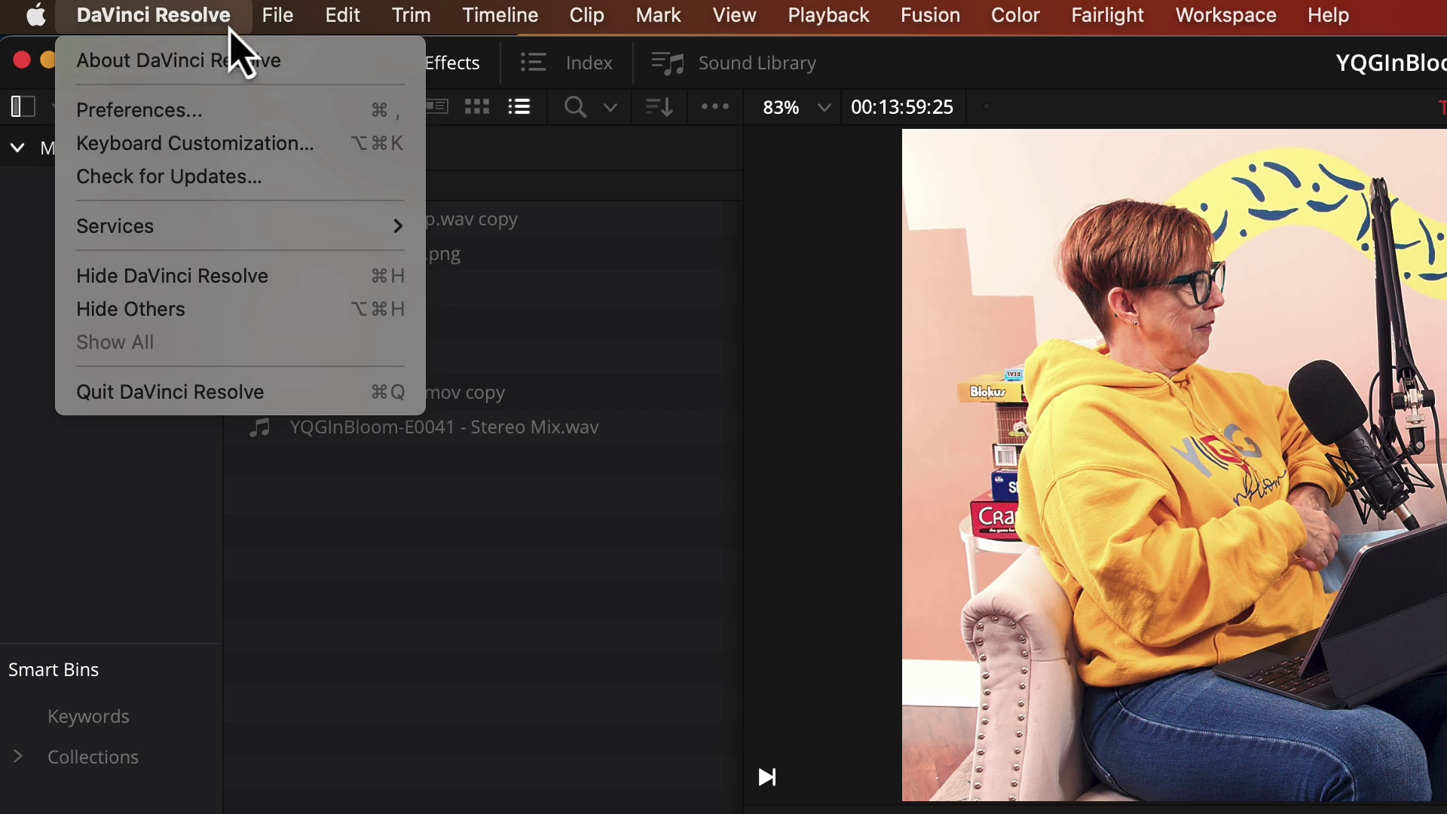
{"action": "left_click", "coordinate": [254, 107]}
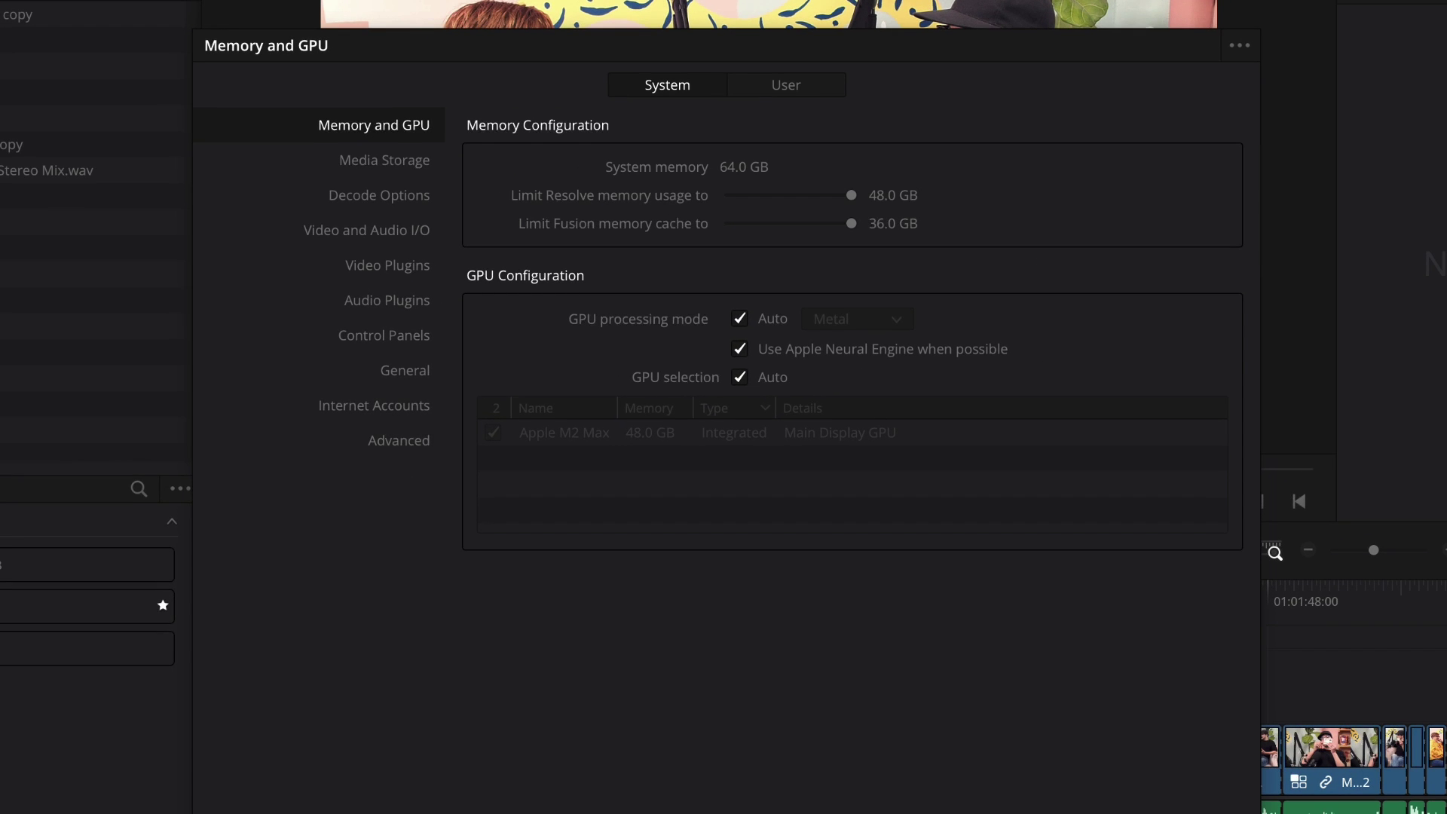
{"action": "left_click", "coordinate": [333, 373]}
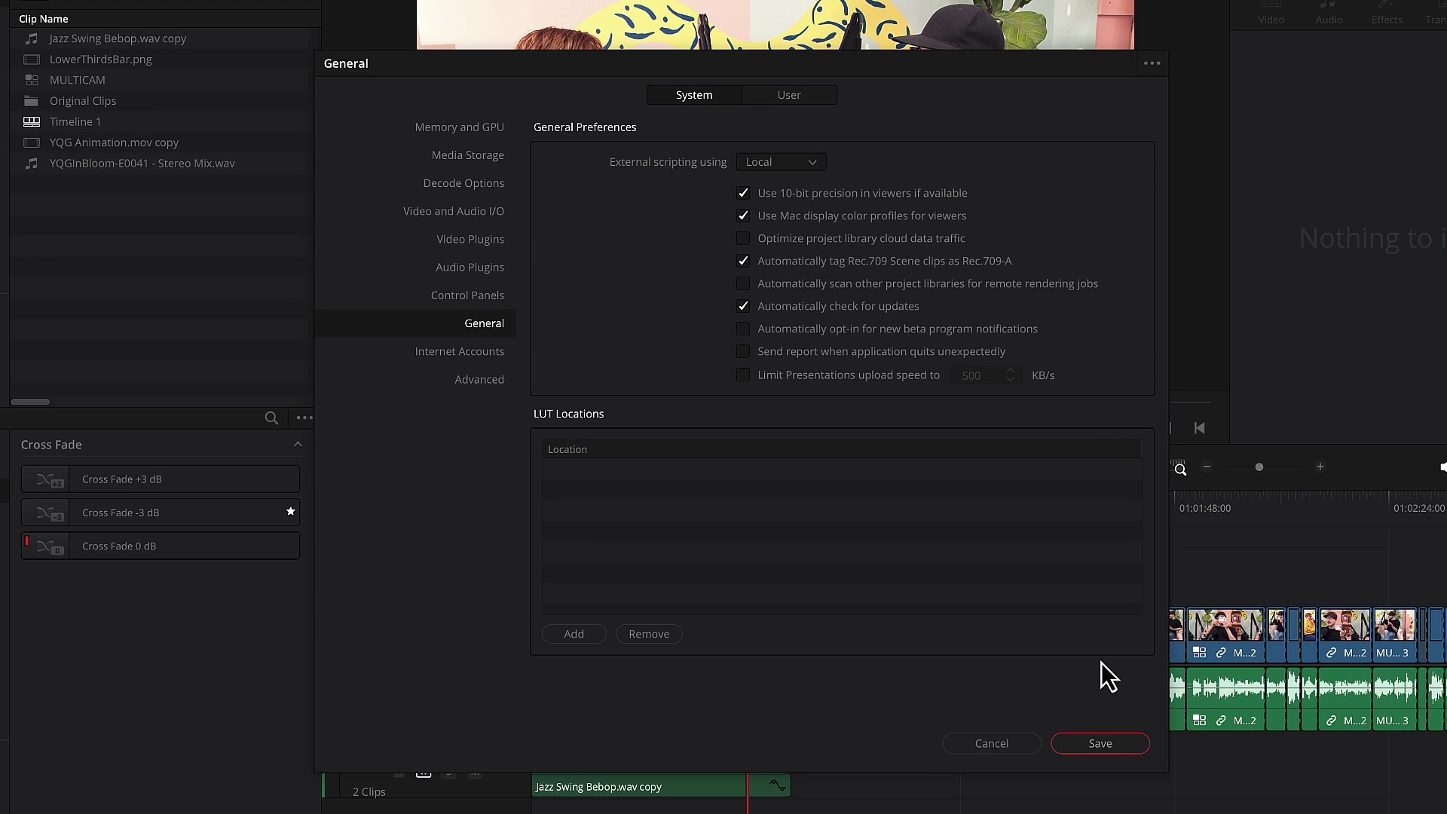
{"action": "left_click", "coordinate": [1122, 750]}
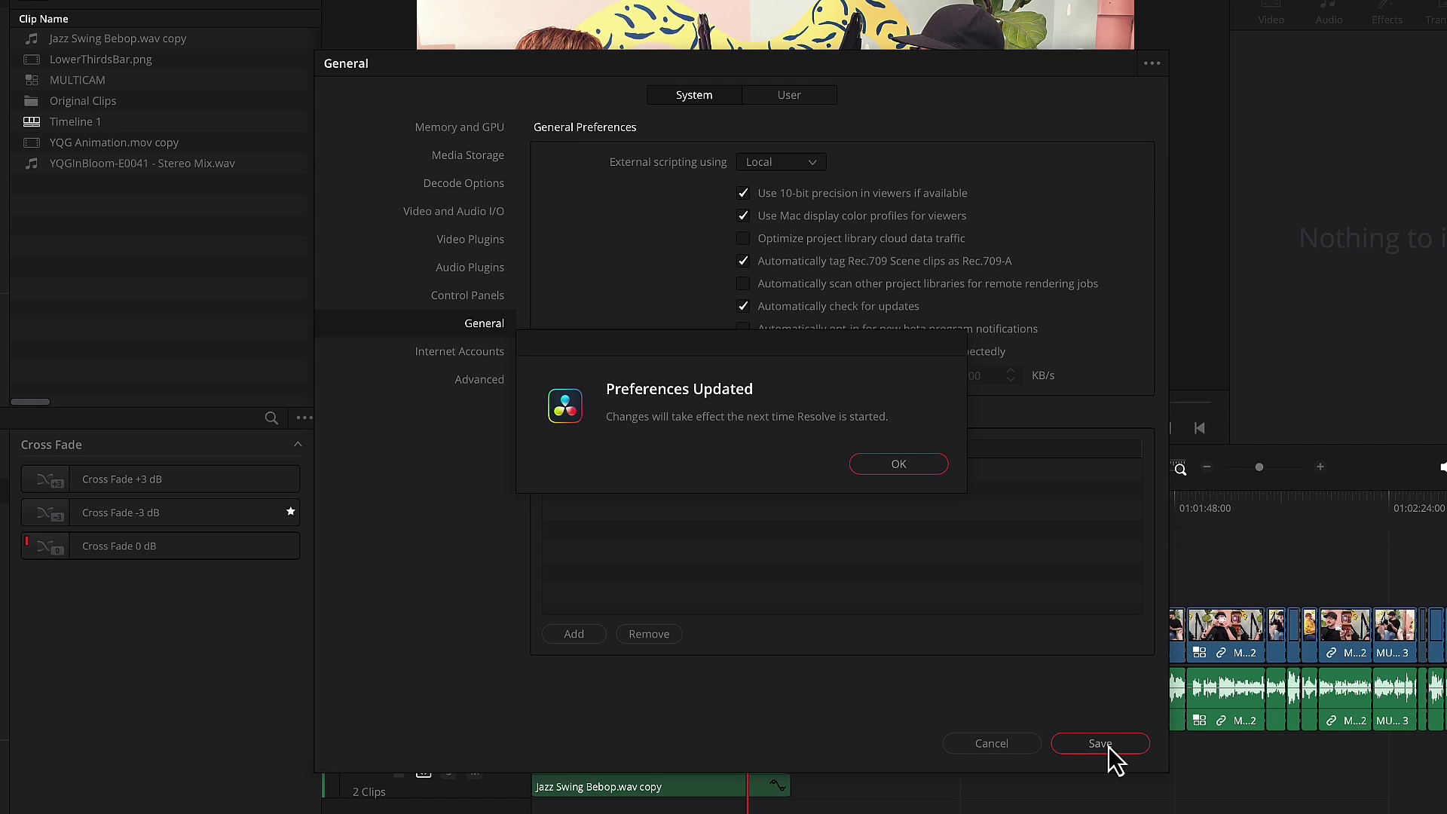
{"action": "left_click", "coordinate": [916, 473]}
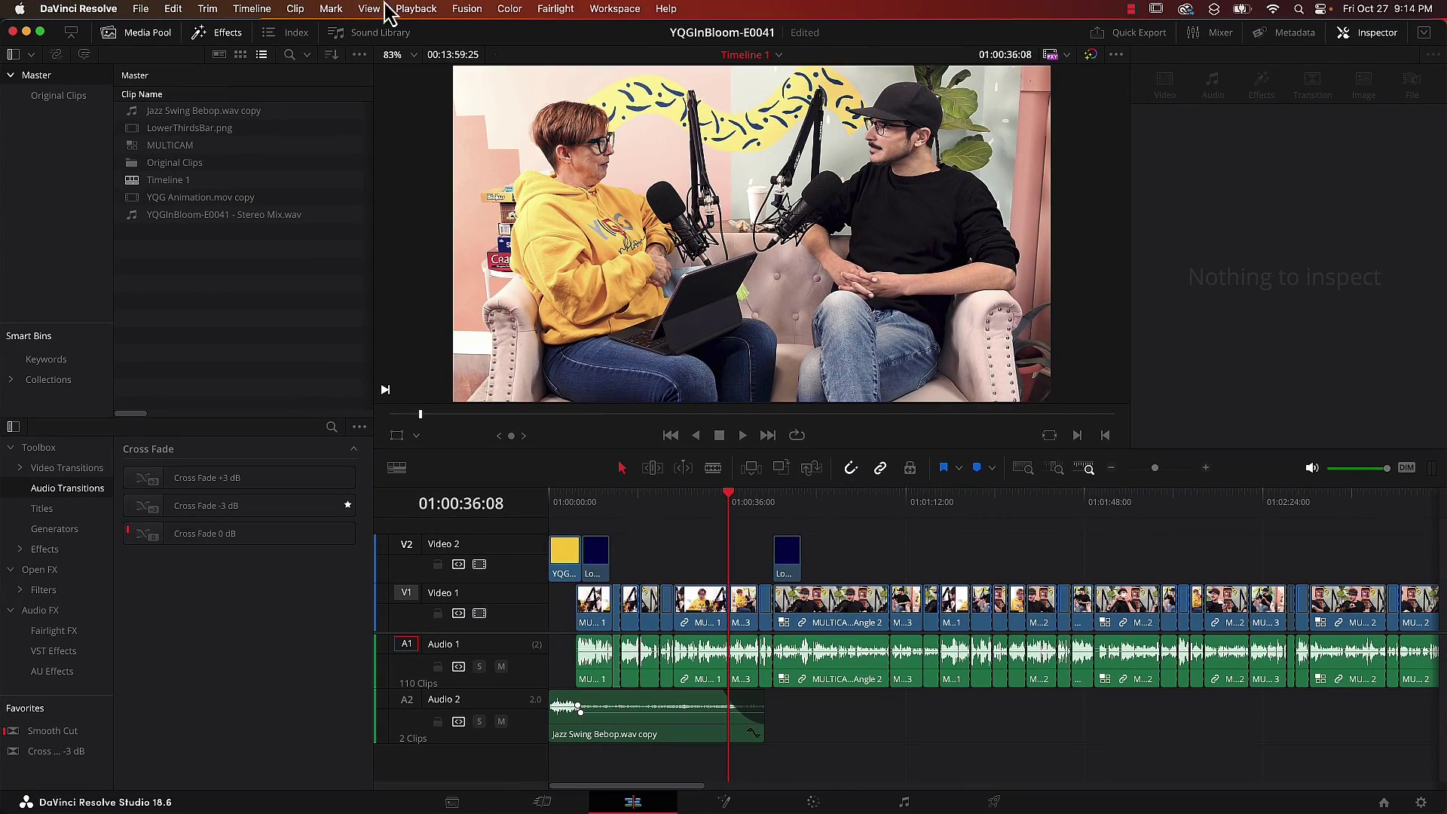
- Quit DaVinci Resolve so the new preferences take effect
{"action": "left_click", "coordinate": [64, 9]}
{"action": "left_click", "coordinate": [71, 197]}
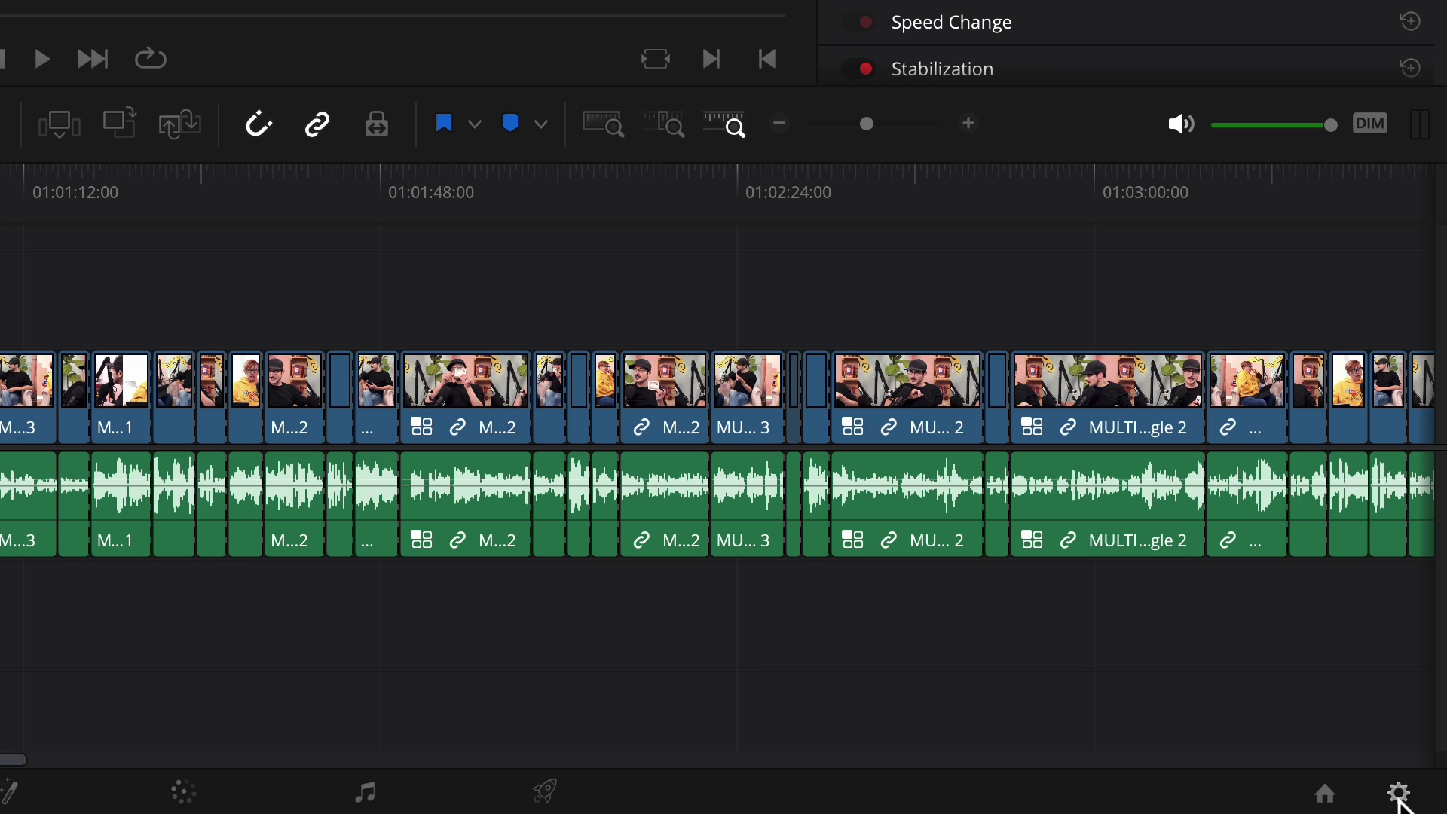
- Open Project Settings > Color Management and review output color spaces, leaving SDR Rec.709
{"action": "left_click", "coordinate": [1399, 793]}
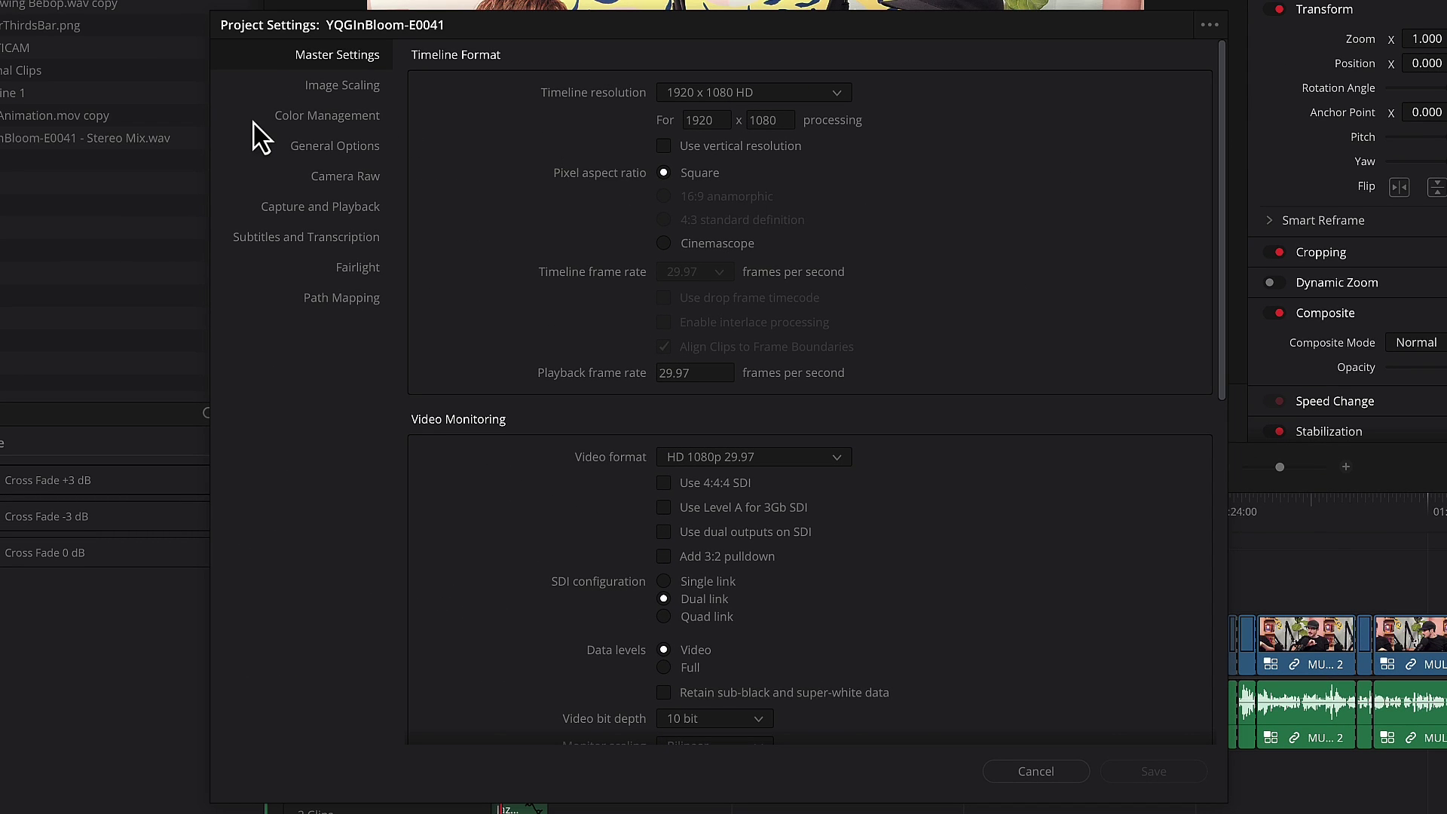
{"action": "left_click", "coordinate": [252, 121]}
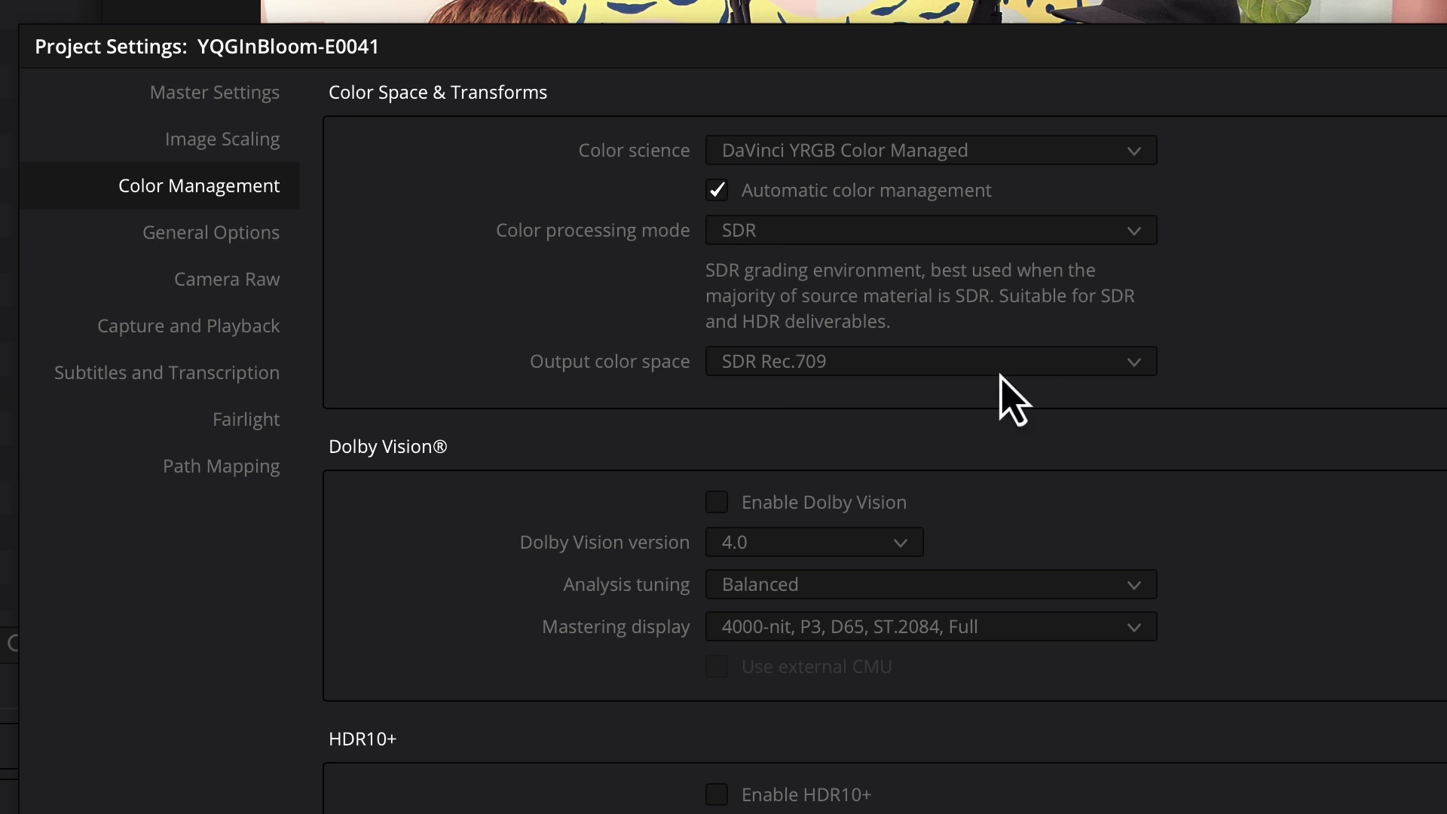
{"action": "left_click", "coordinate": [1106, 366]}
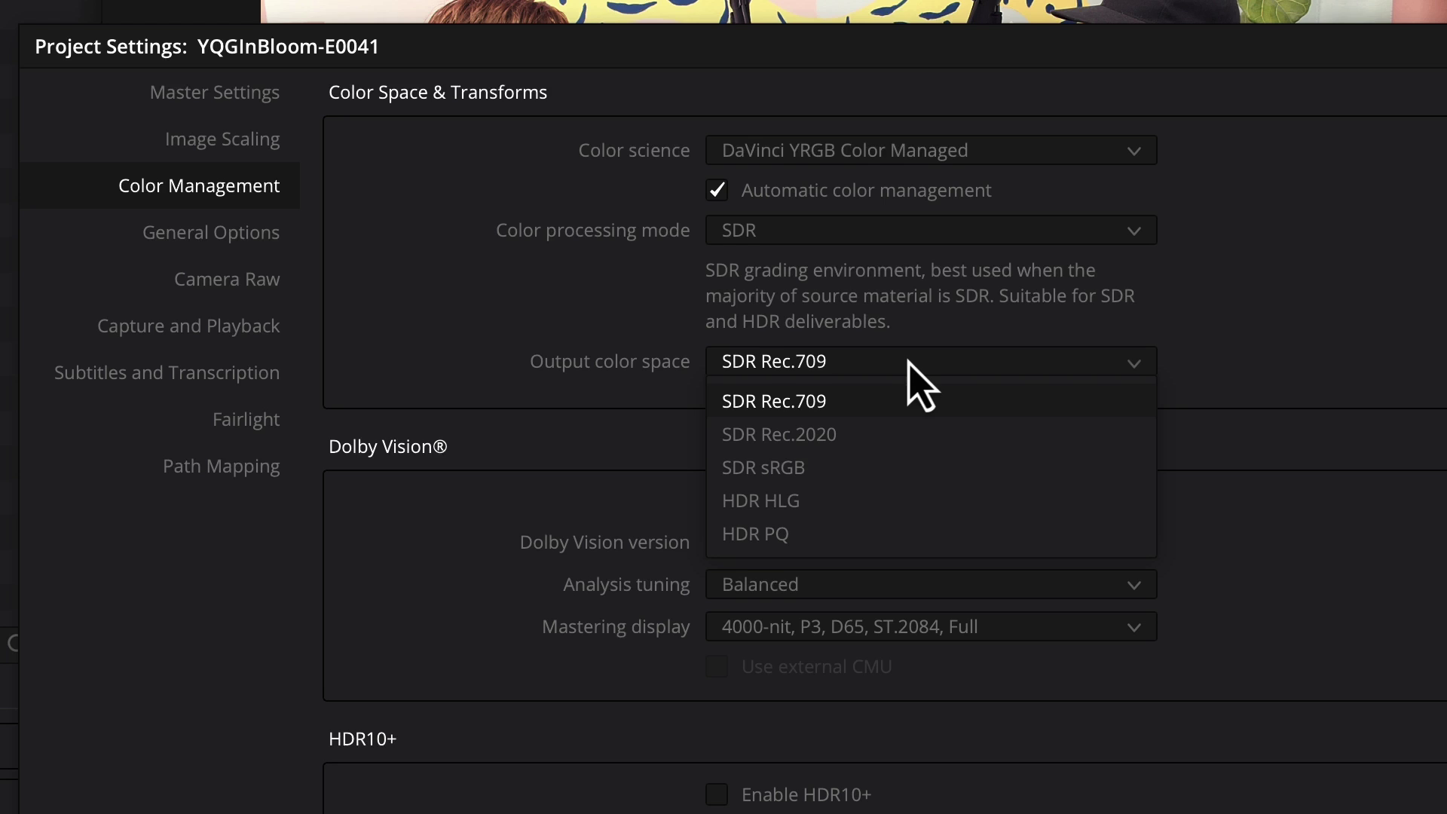
{"action": "left_click", "coordinate": [1134, 363]}
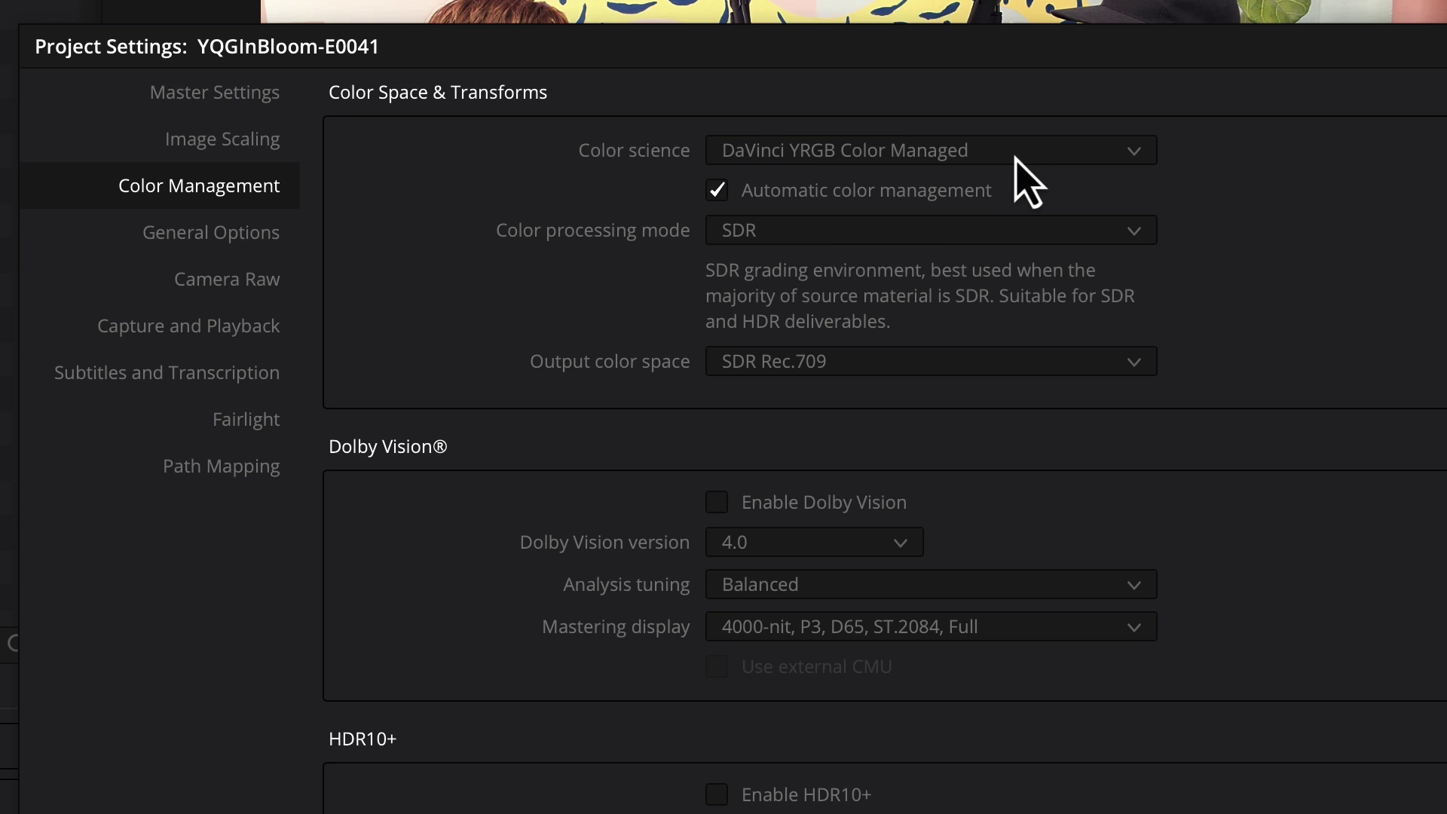
- Keep DaVinci YRGB Color Managed, disable automatic color management, and choose Rec.709-A output
{"action": "left_click", "coordinate": [1014, 160]}
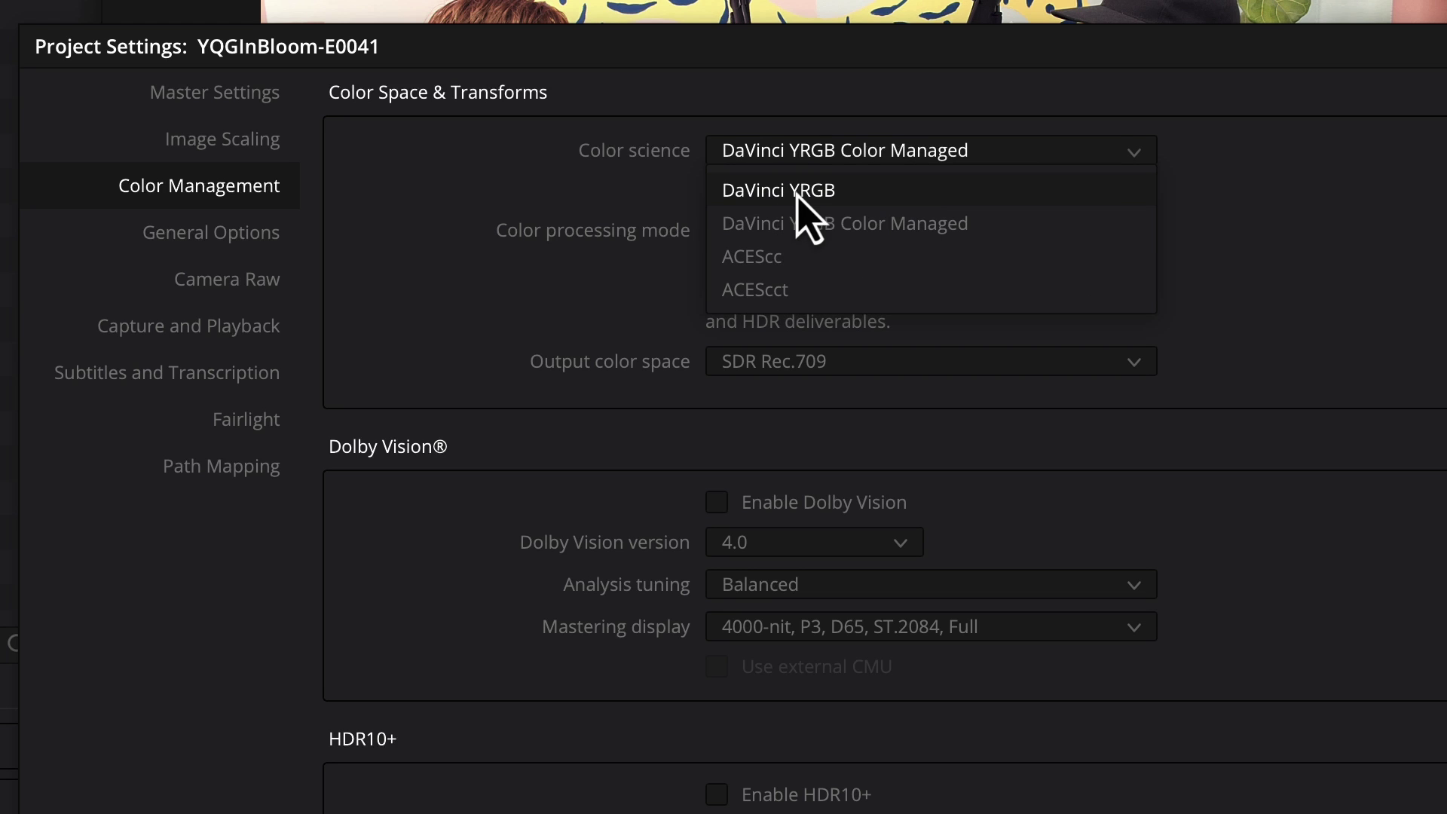
{"action": "left_click", "coordinate": [1001, 226]}
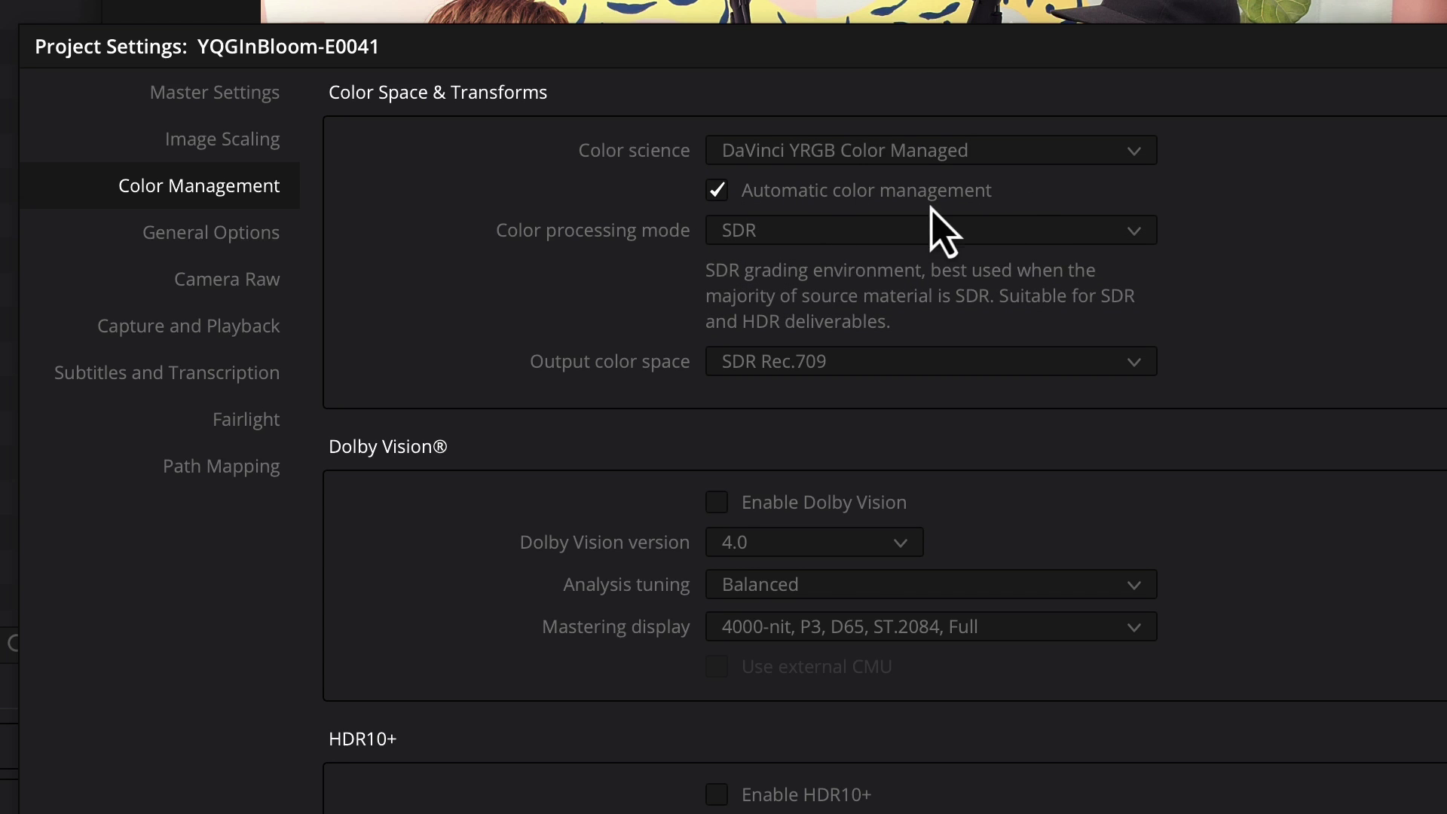
{"action": "left_click", "coordinate": [957, 196]}
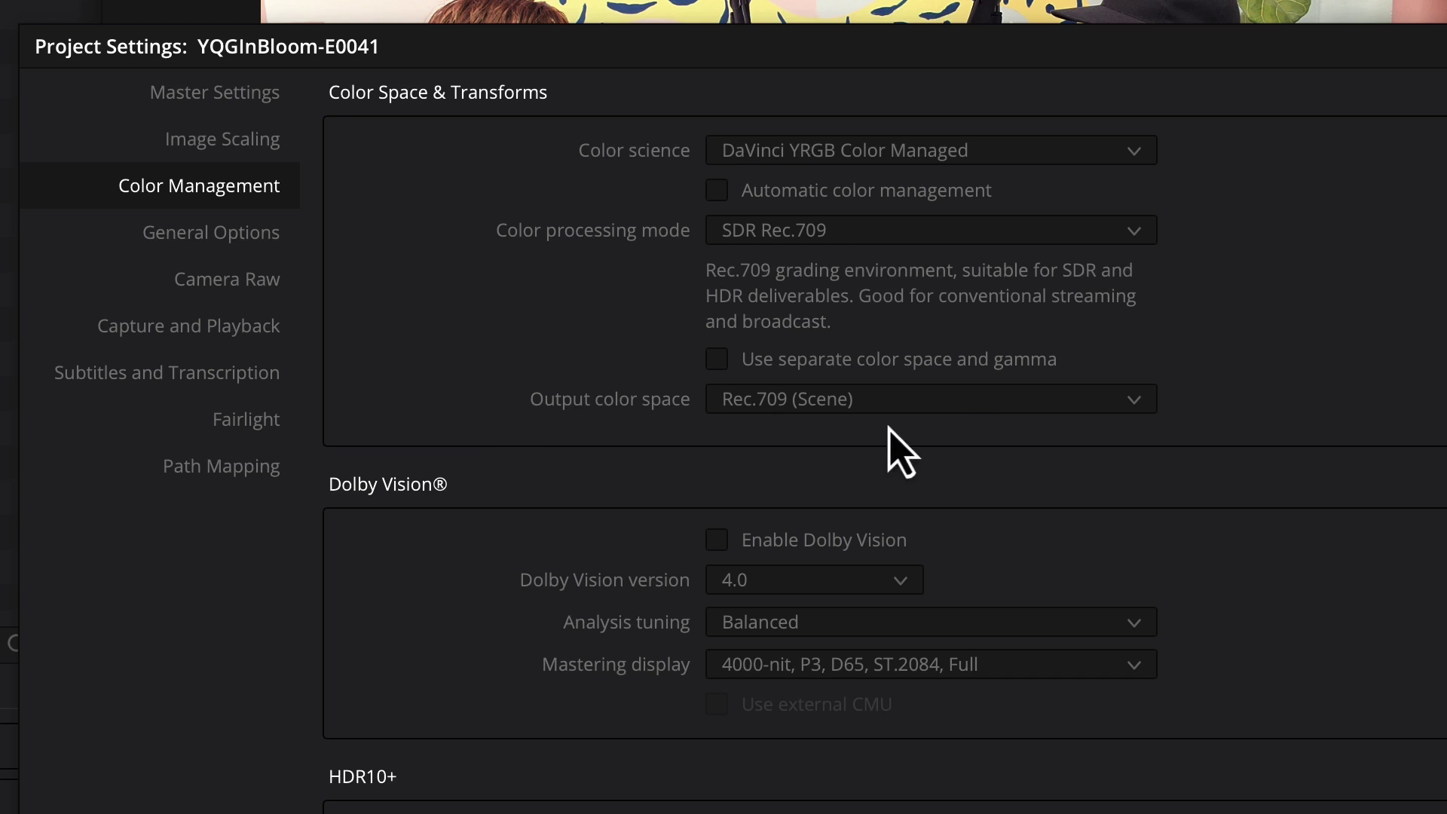
{"action": "left_click", "coordinate": [985, 404]}
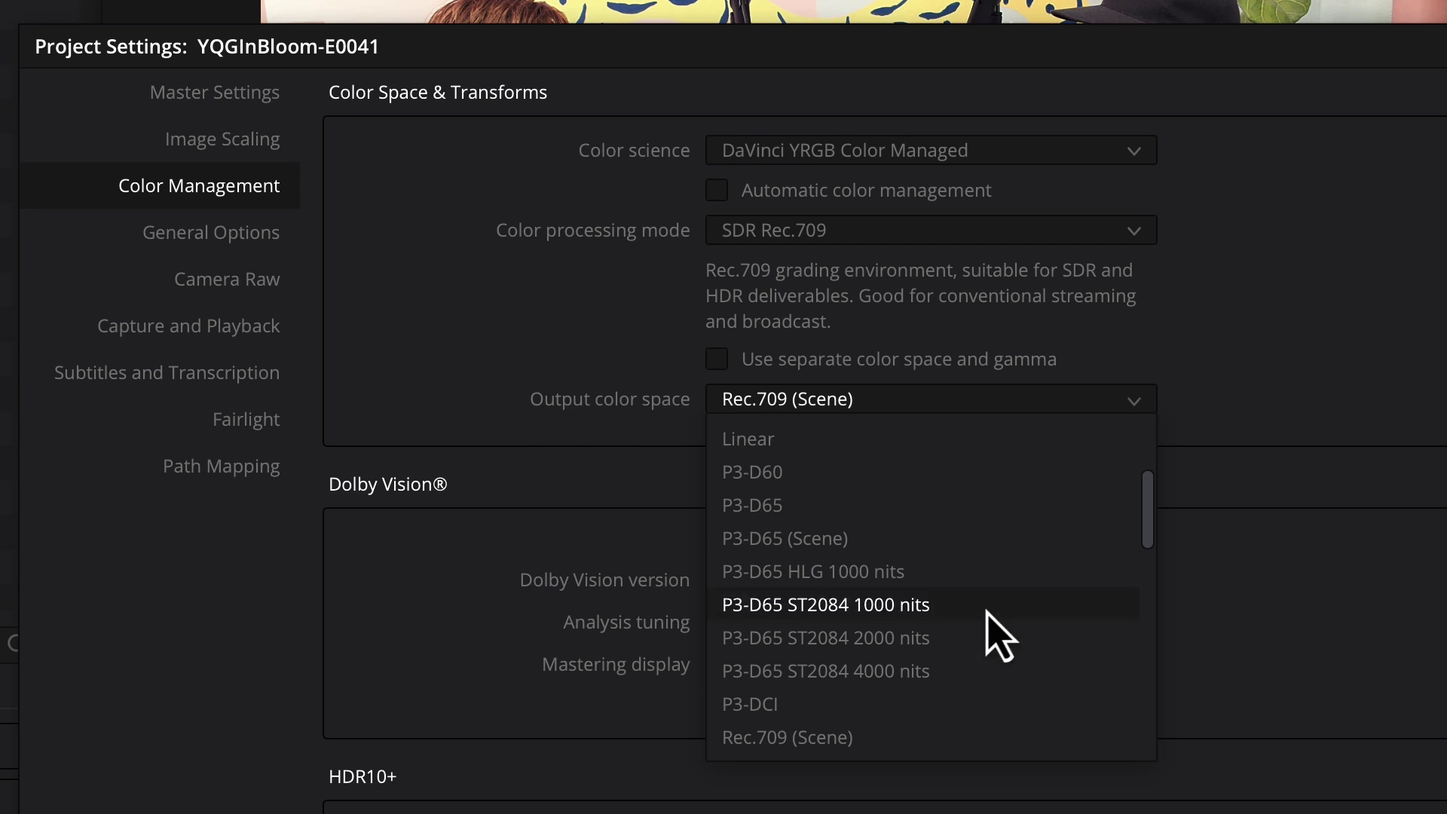
{"action": "scroll", "coordinate": [989, 663], "scroll_direction": "down", "scroll_amount": 5}
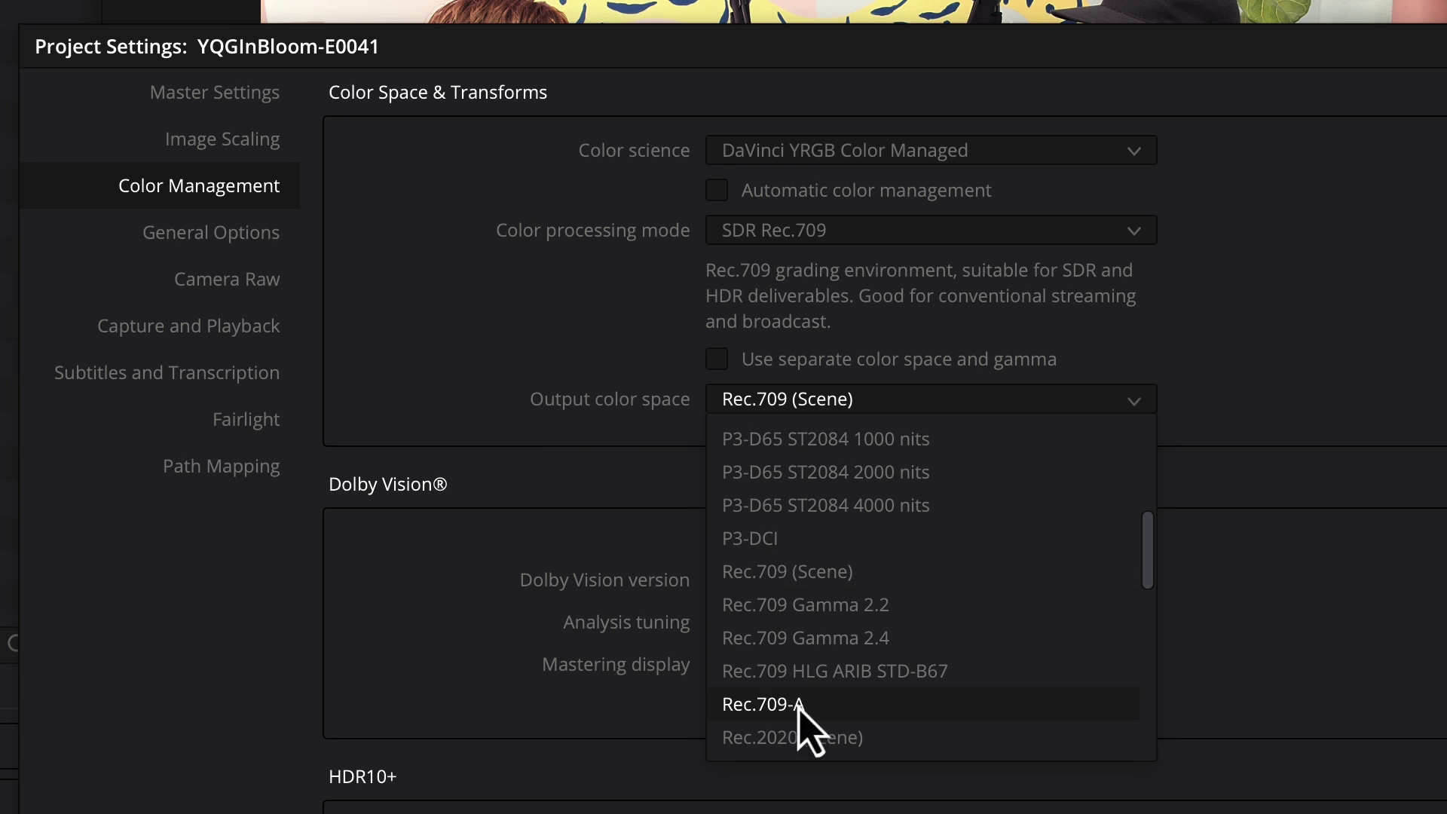
{"action": "left_click", "coordinate": [786, 708]}
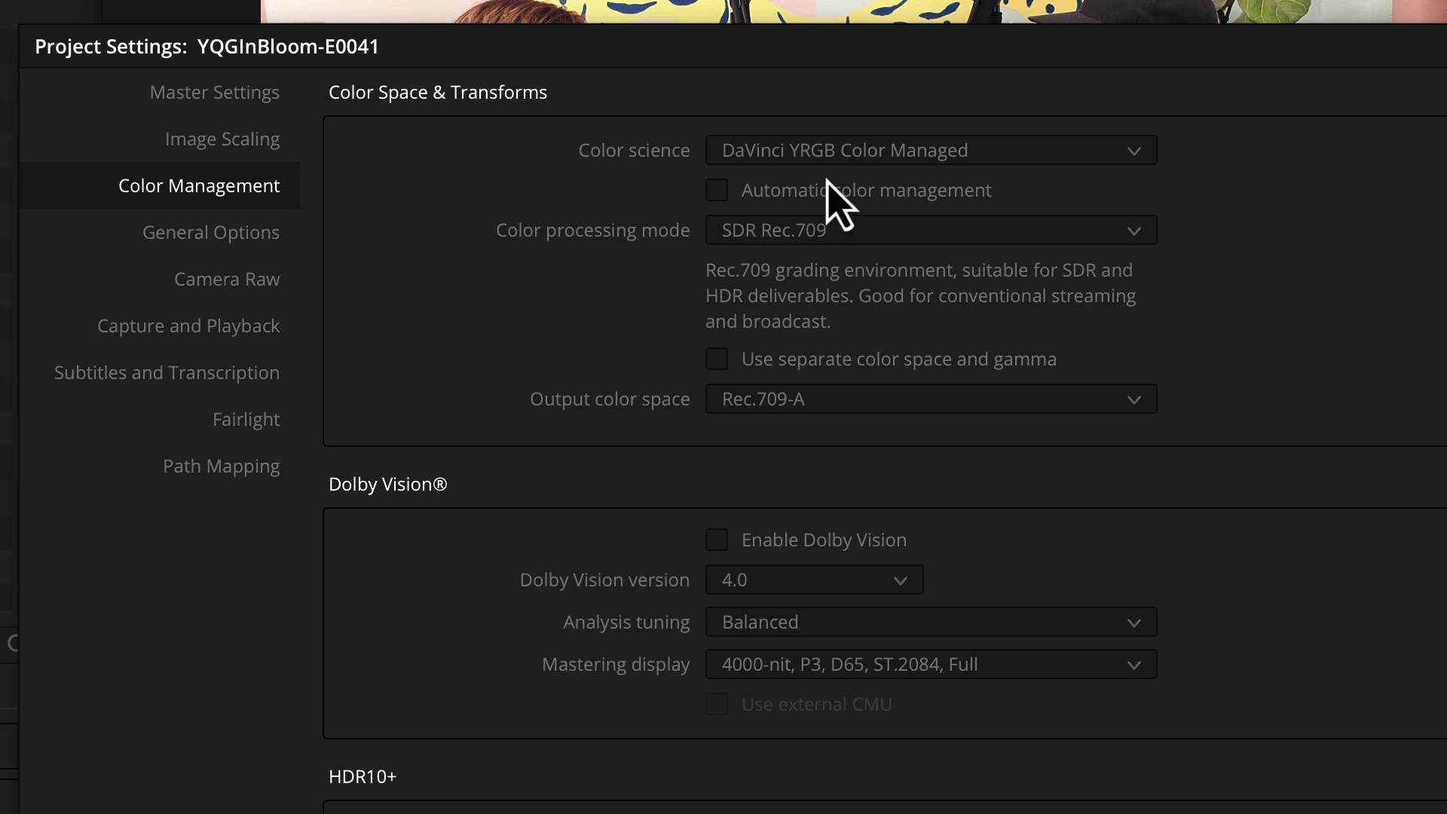
- Set color science to plain DaVinci YRGB with Rec.709-A as the output color space
{"action": "left_click", "coordinate": [1048, 151]}
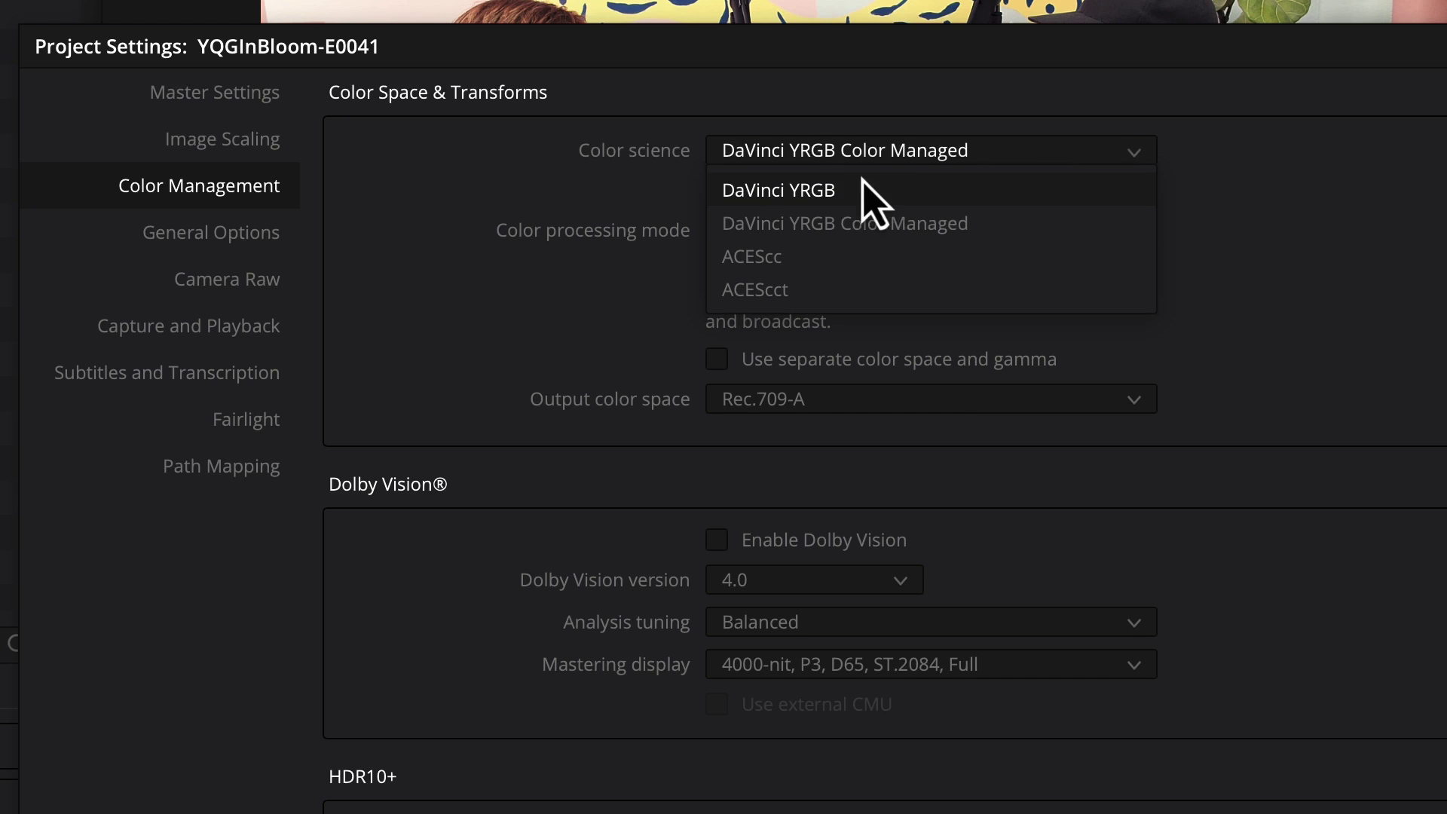
{"action": "left_click", "coordinate": [814, 191]}
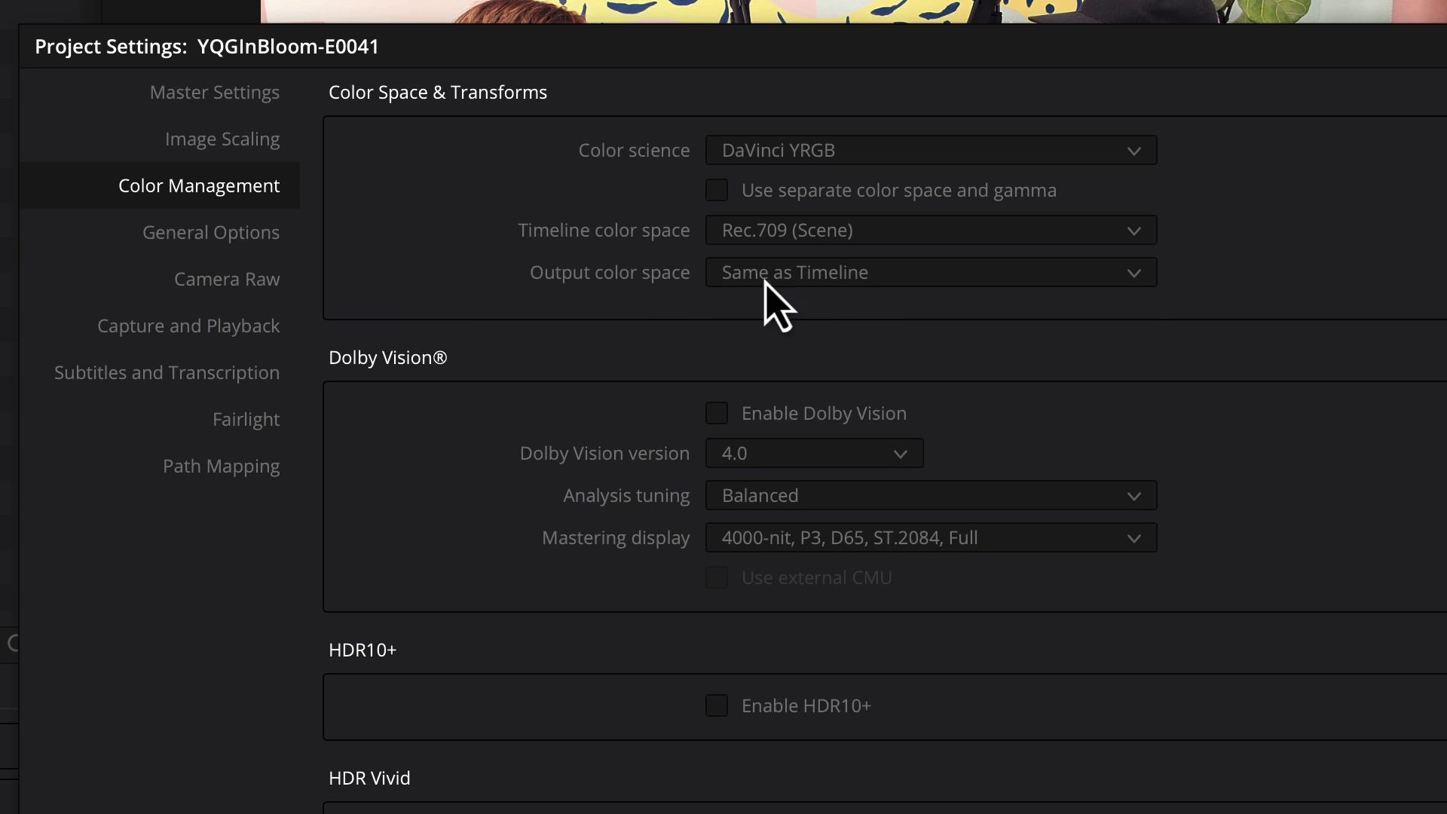
{"action": "left_click", "coordinate": [844, 281]}
{"action": "scroll", "coordinate": [965, 527], "scroll_direction": "down", "scroll_amount": 3}
{"action": "scroll", "coordinate": [965, 583], "scroll_direction": "down", "scroll_amount": 10}
{"action": "scroll", "coordinate": [916, 614], "scroll_direction": "down", "scroll_amount": 1}
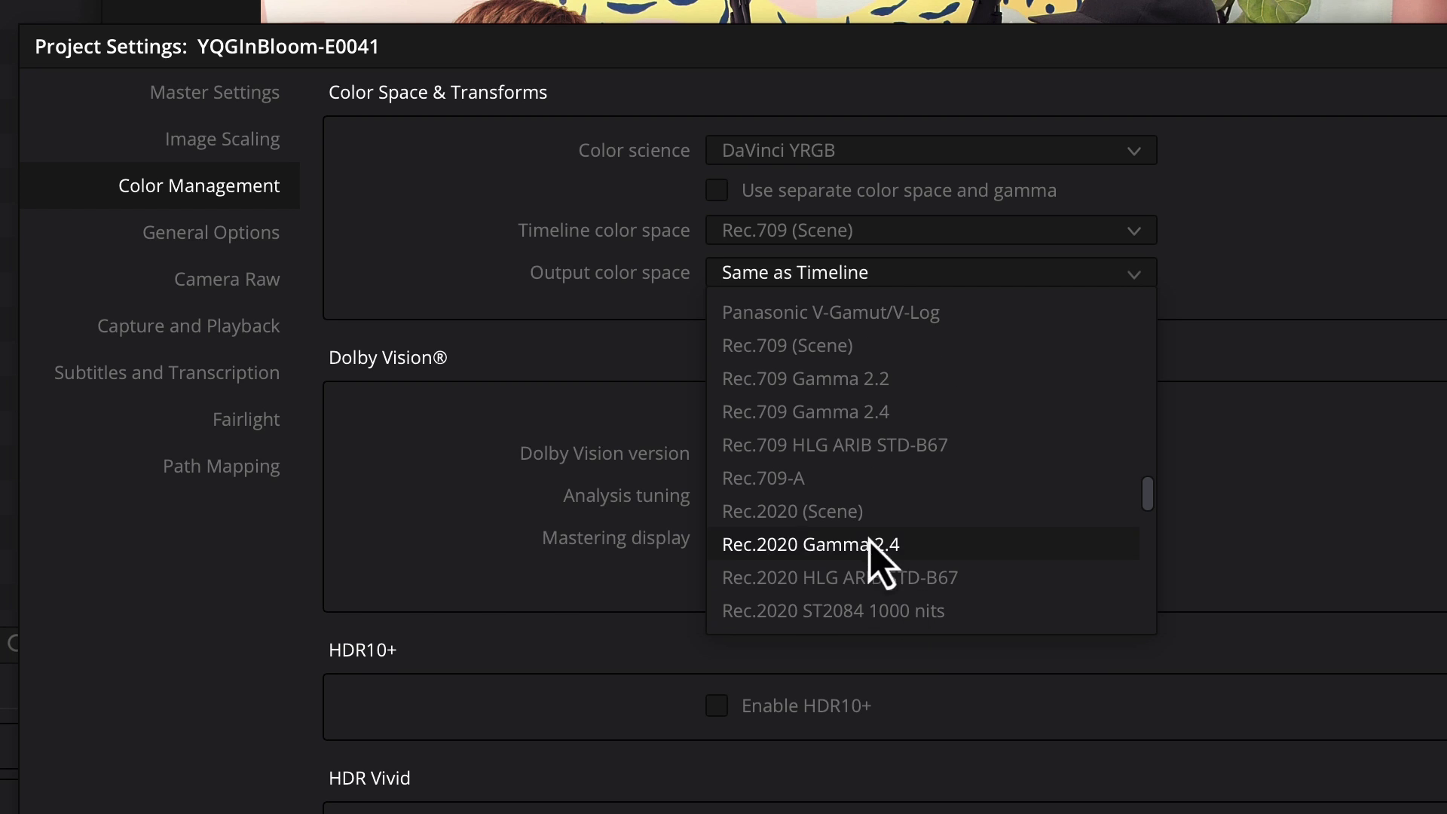
{"action": "left_click", "coordinate": [829, 478]}
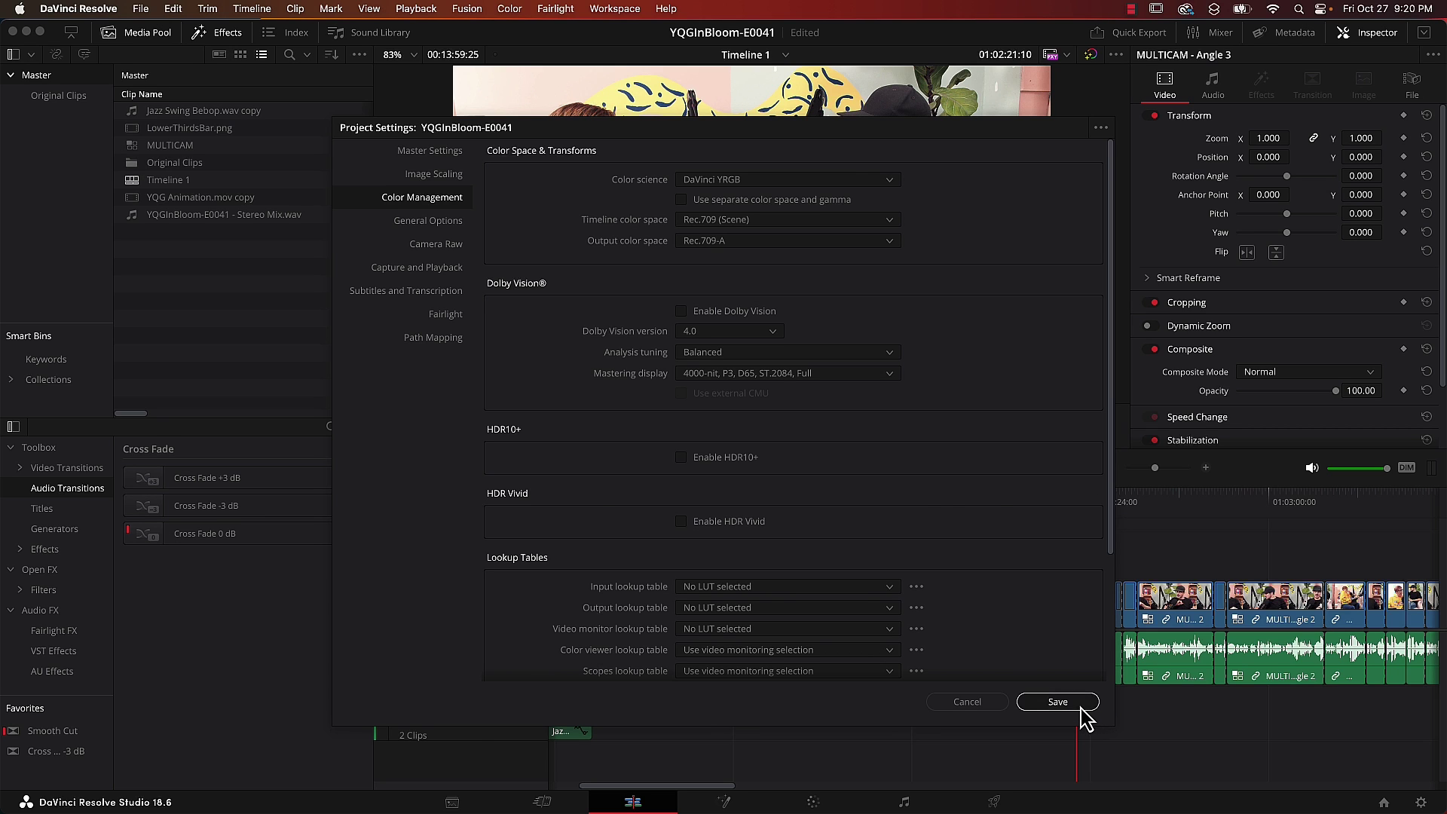
- Save, then set YRGB Color Managed, automatic management off and Rec.709-A output
{"action": "left_click", "coordinate": [1083, 705]}
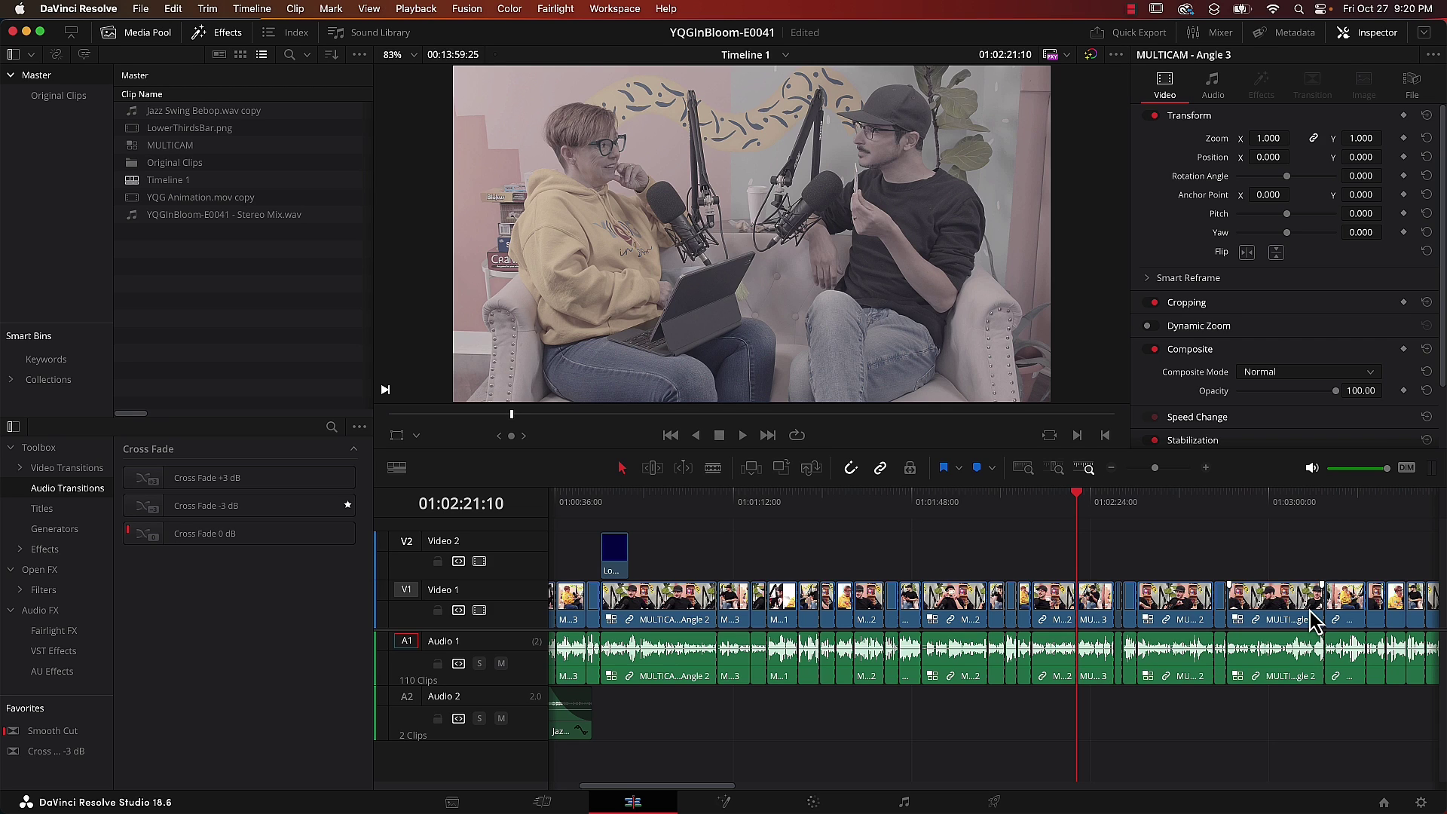
{"action": "left_click", "coordinate": [1422, 805]}
{"action": "left_click", "coordinate": [817, 183]}
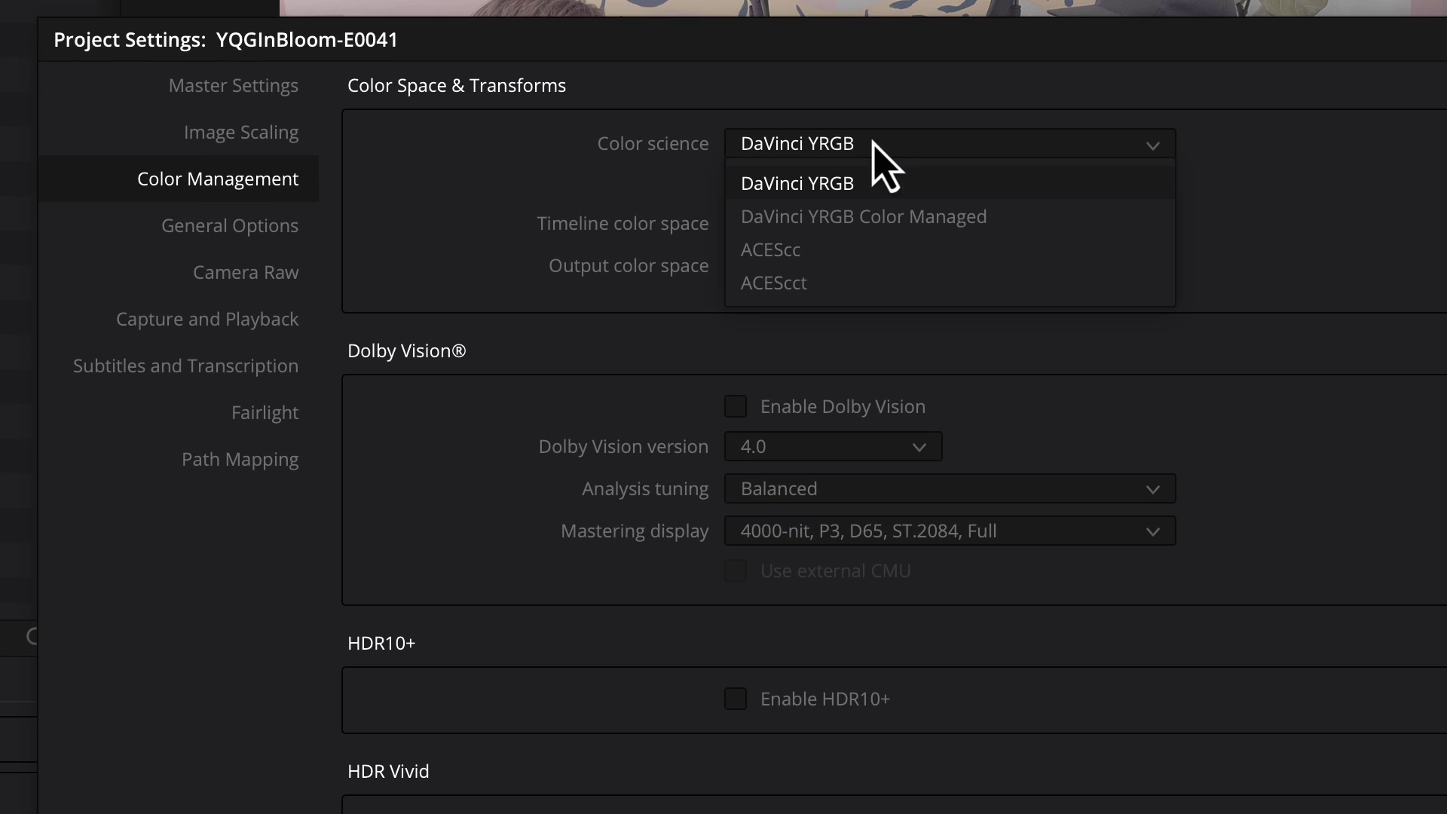
{"action": "left_click", "coordinate": [872, 218]}
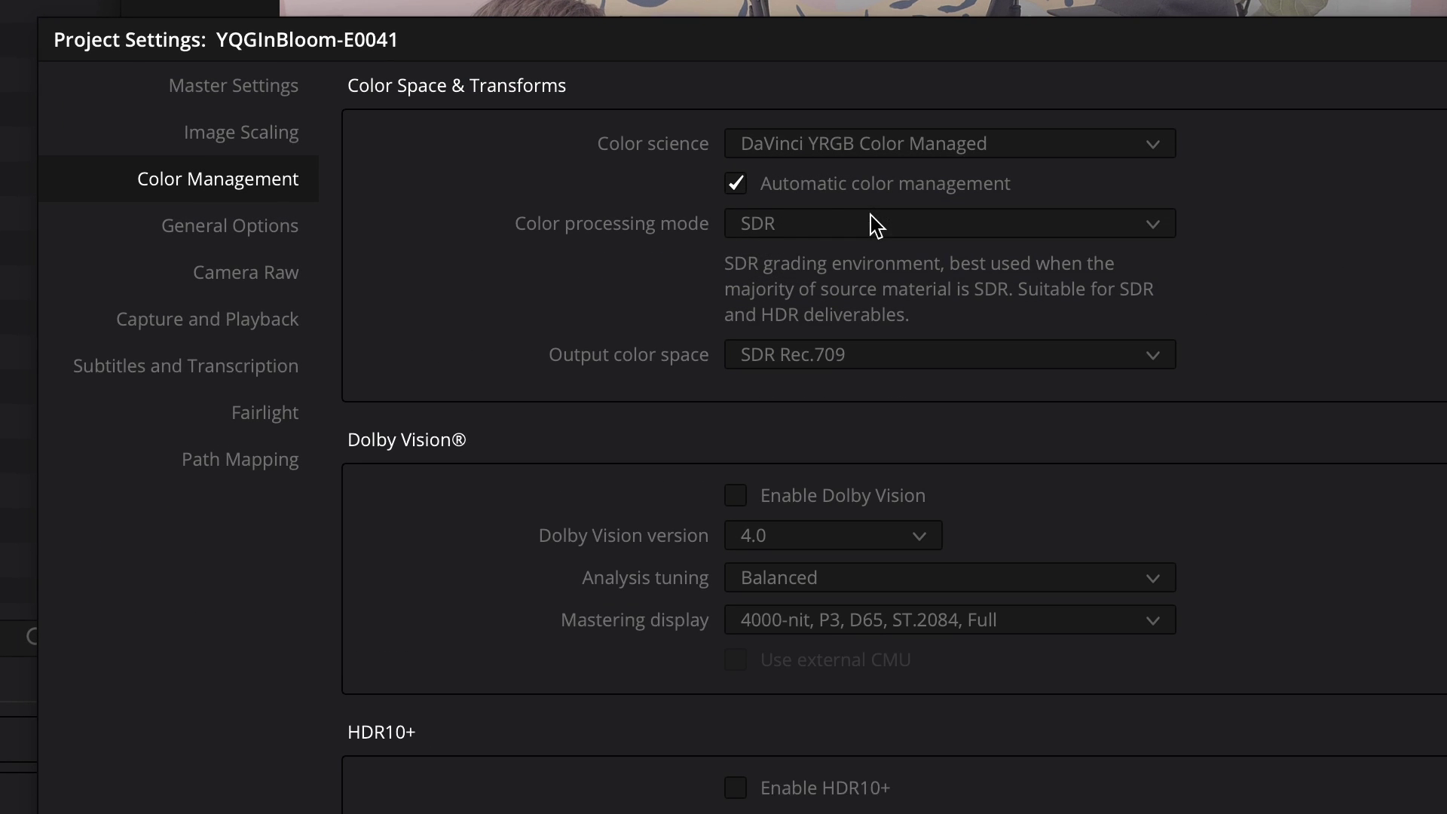
{"action": "left_click", "coordinate": [804, 183]}
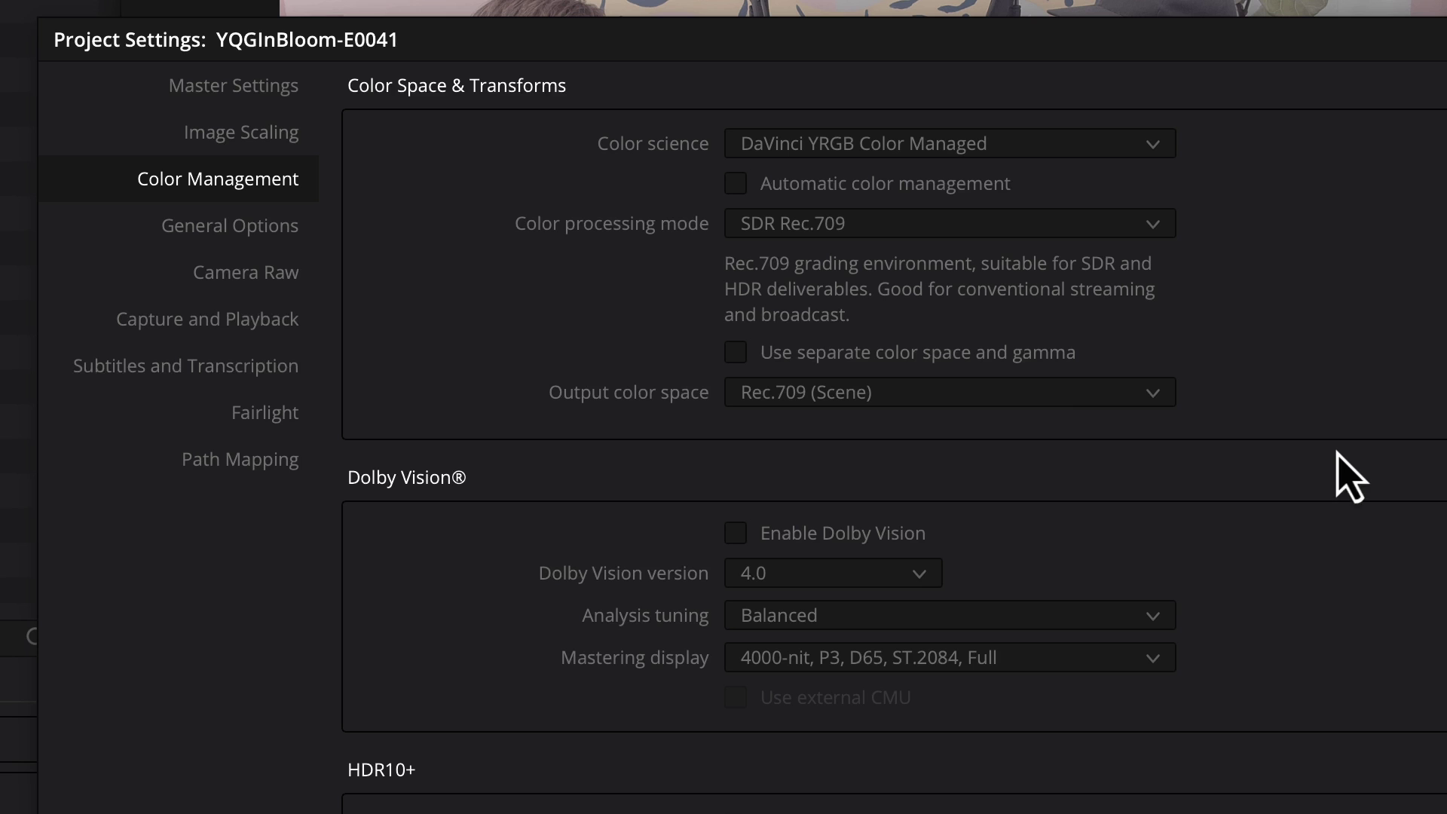
{"action": "left_click", "coordinate": [815, 400]}
{"action": "left_click", "coordinate": [821, 565]}
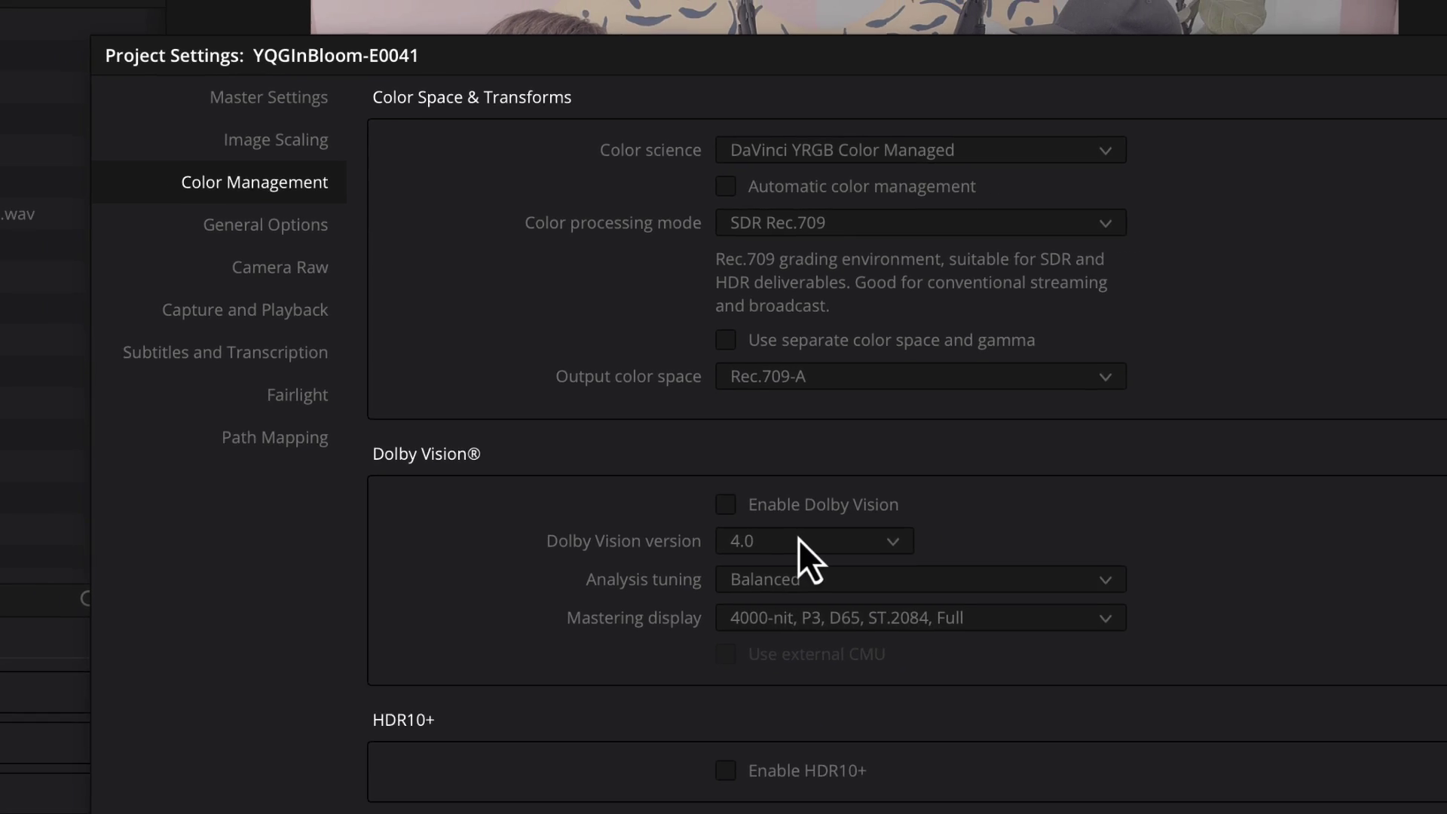
{"action": "left_click", "coordinate": [1085, 729]}
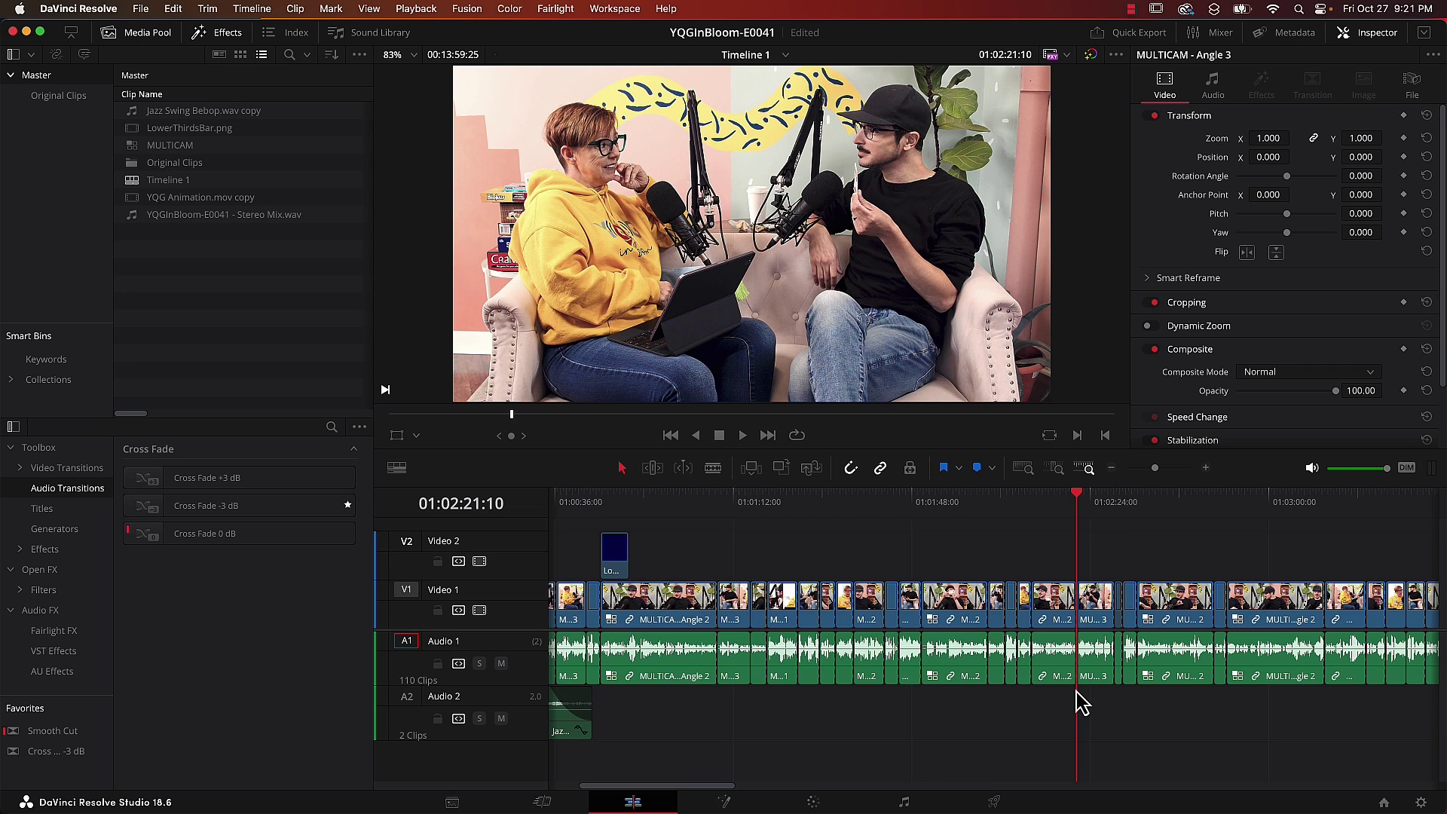